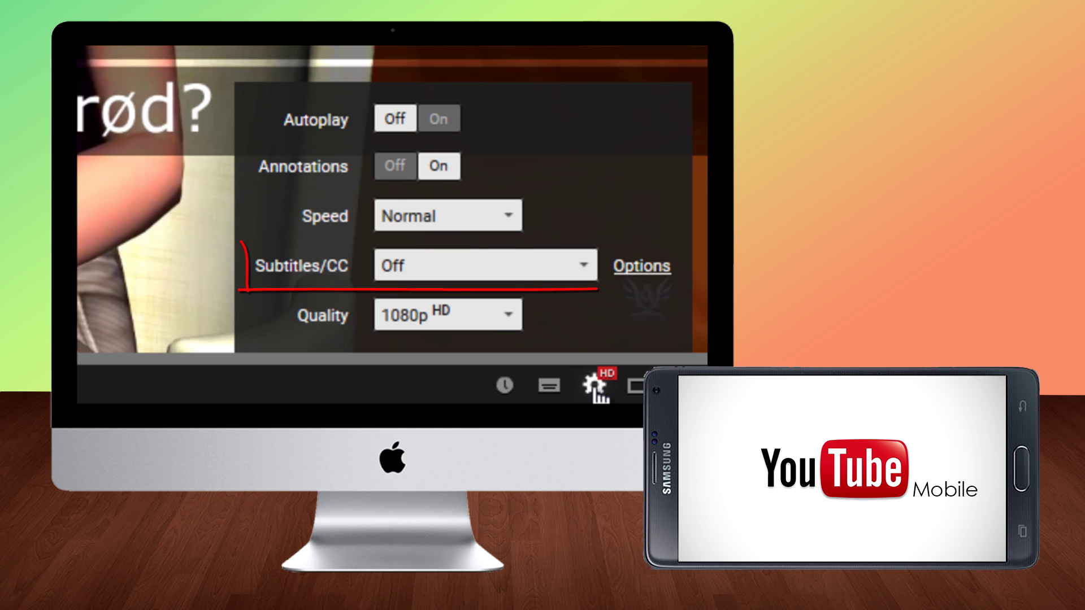
Turn on English (United States) subtitles, then switch the subtitle language to Russian
left_click(534, 273)
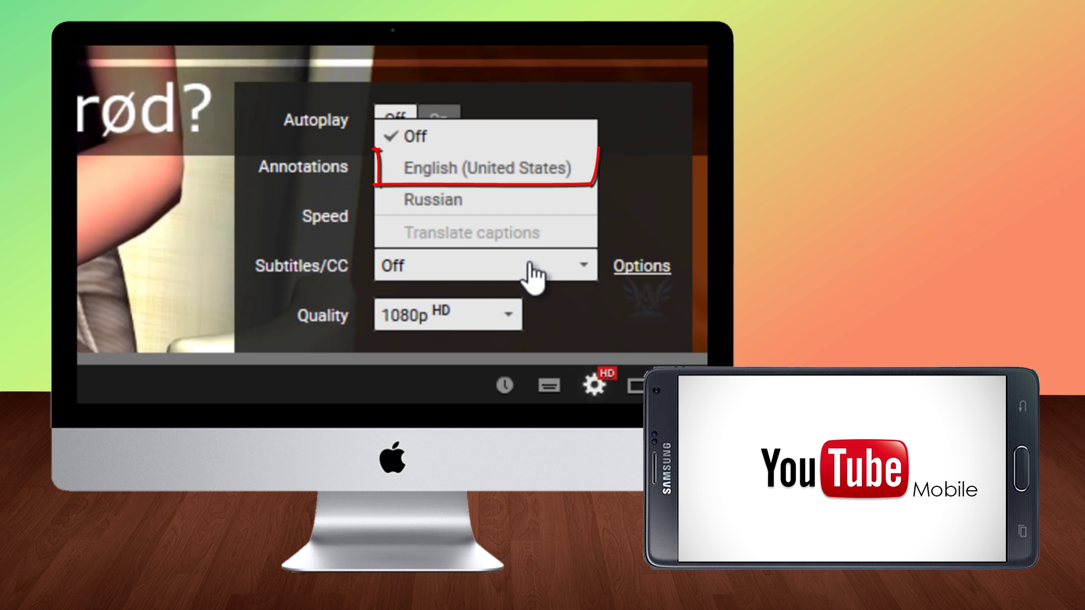
left_click(487, 167)
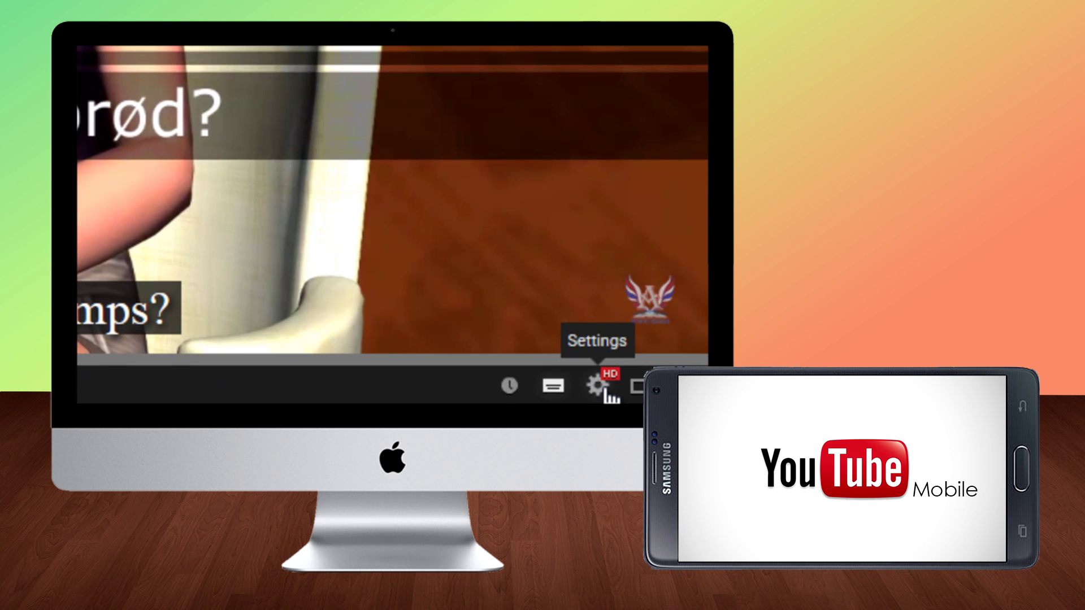
left_click(601, 386)
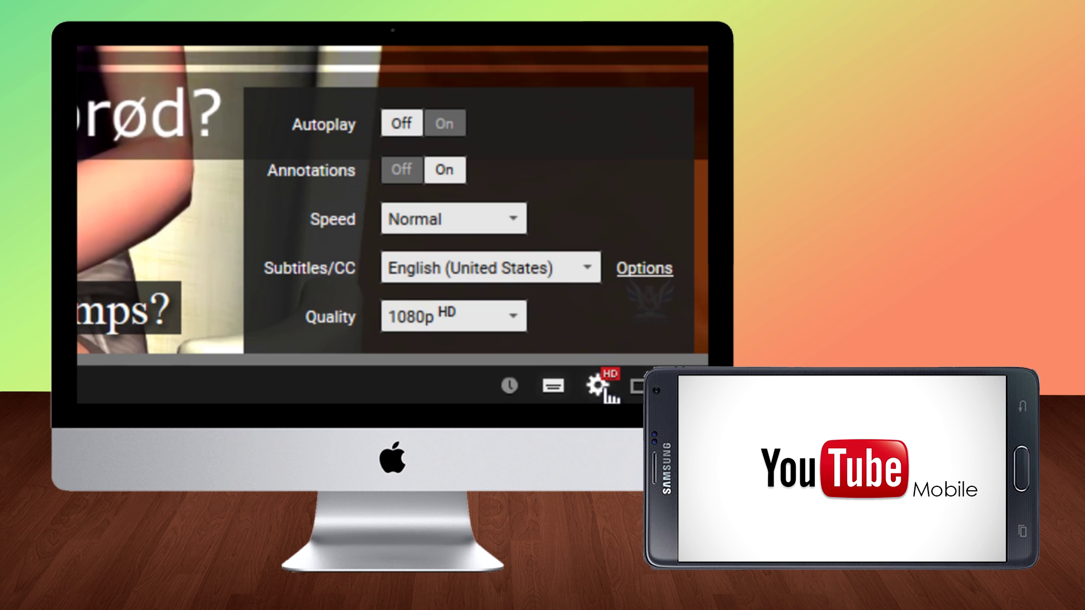
left_click(551, 268)
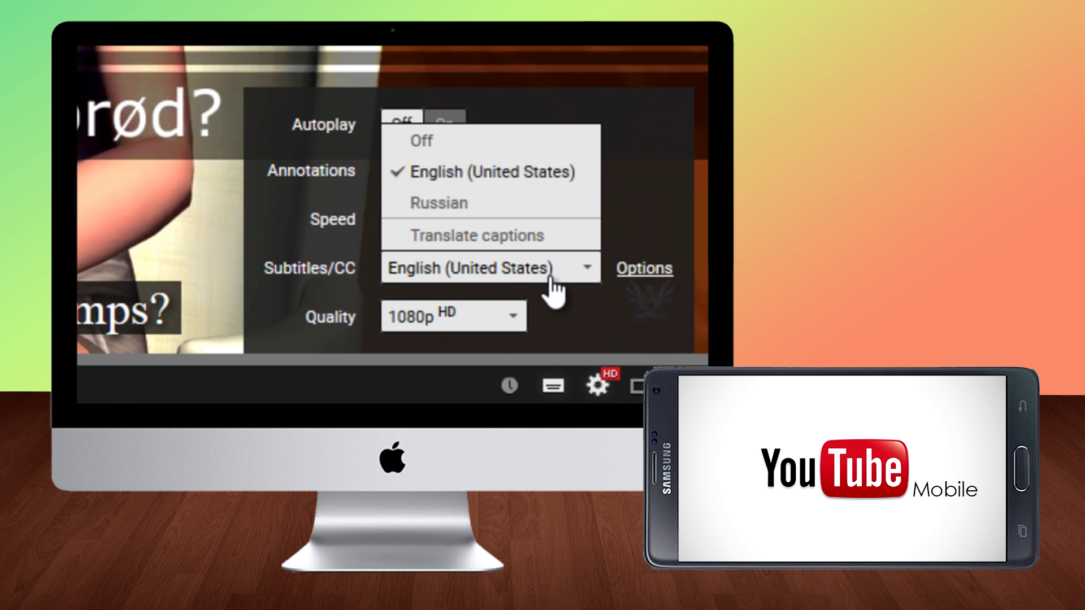
left_click(543, 208)
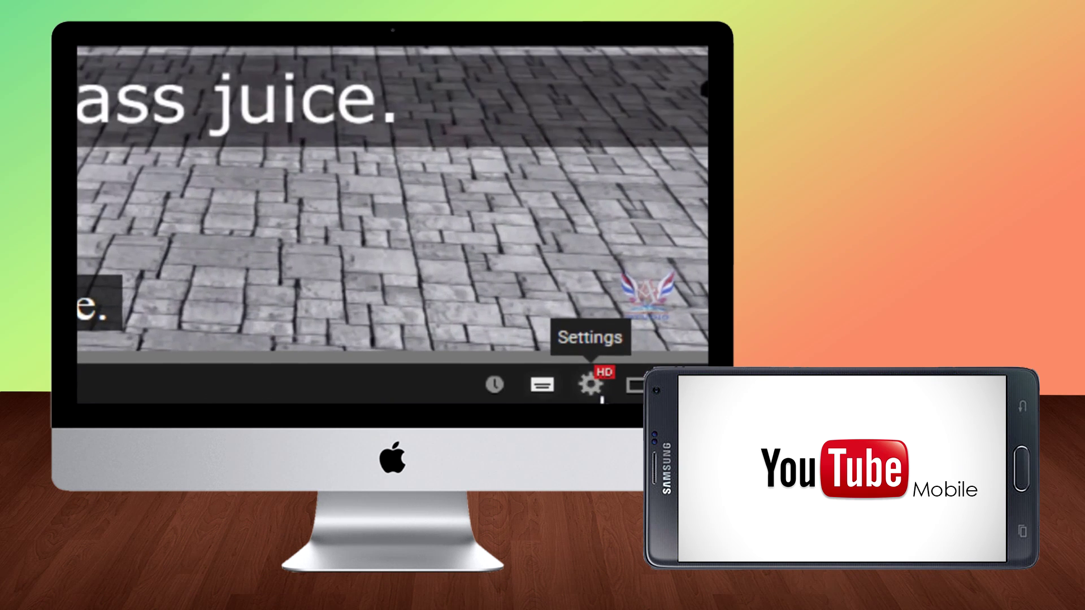
Bring up the Subtitles/CC Options panel from the player settings
left_click(591, 384)
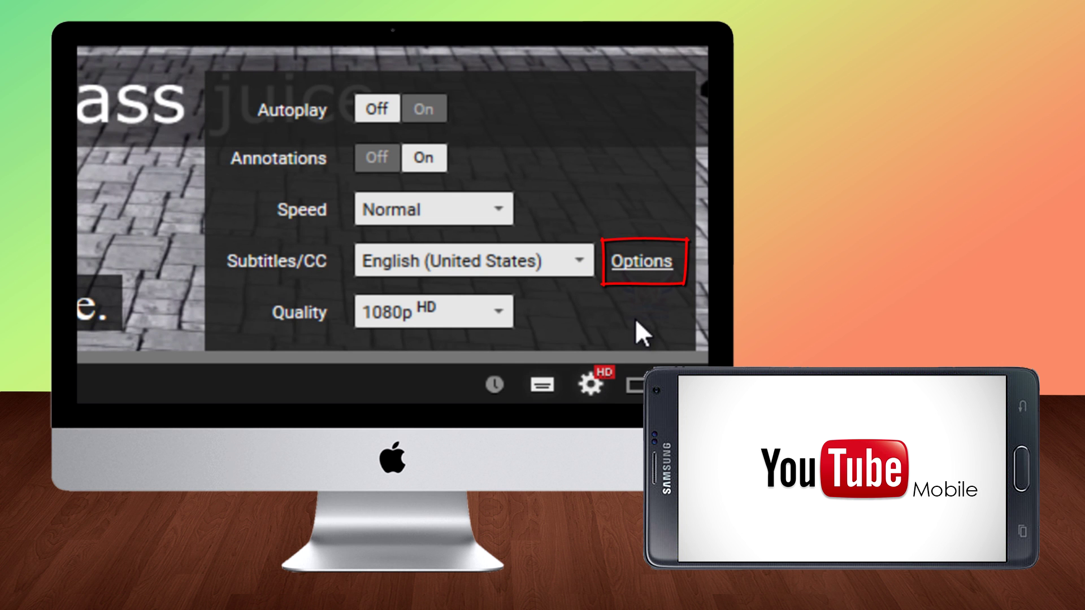
left_click(646, 265)
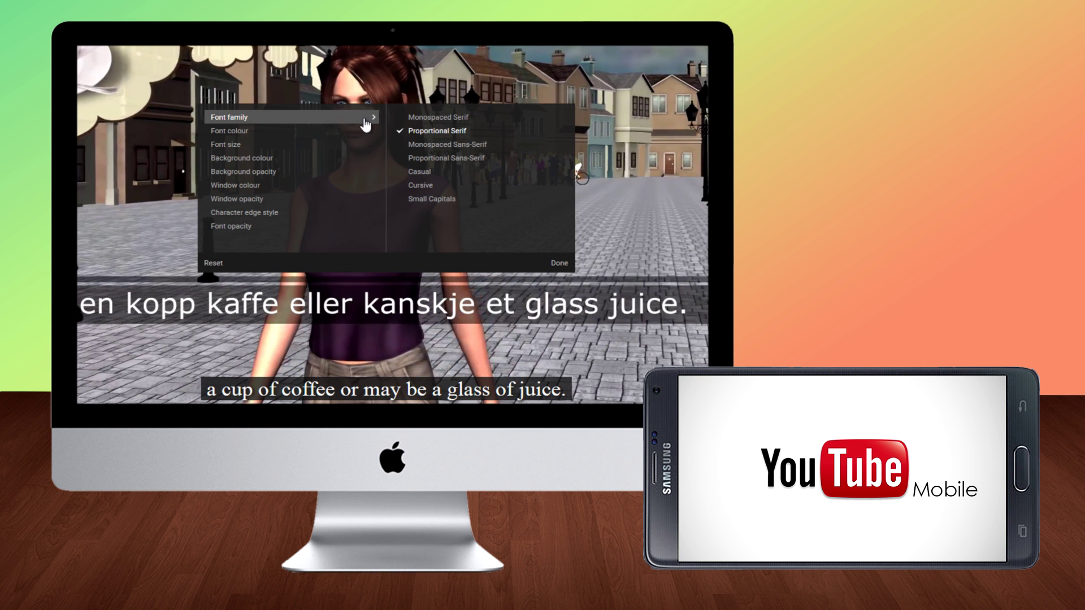
left_click(427, 146)
left_click(427, 158)
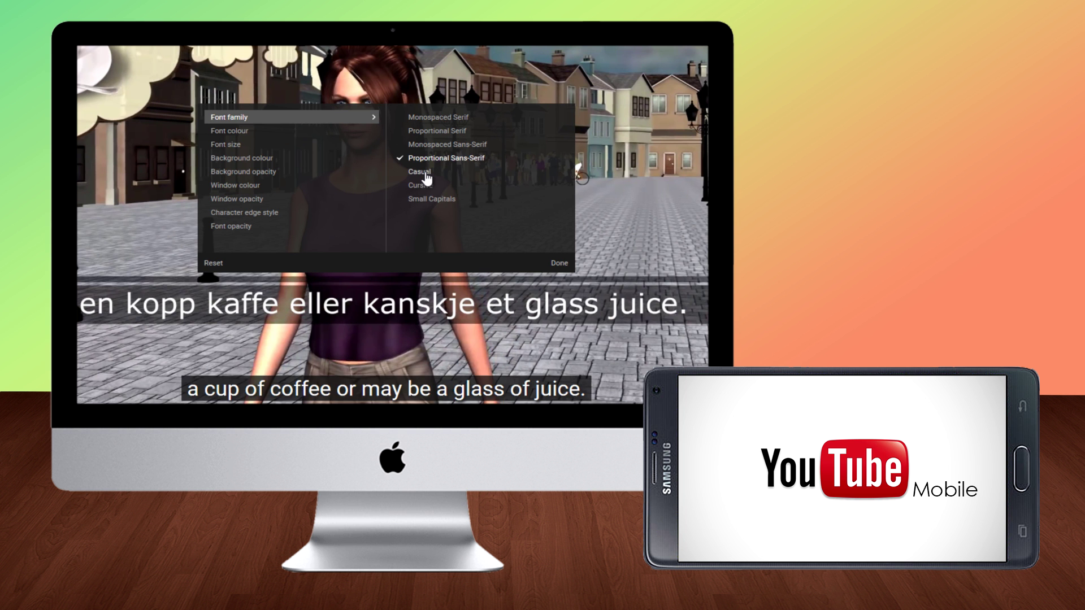
left_click(420, 173)
left_click(429, 199)
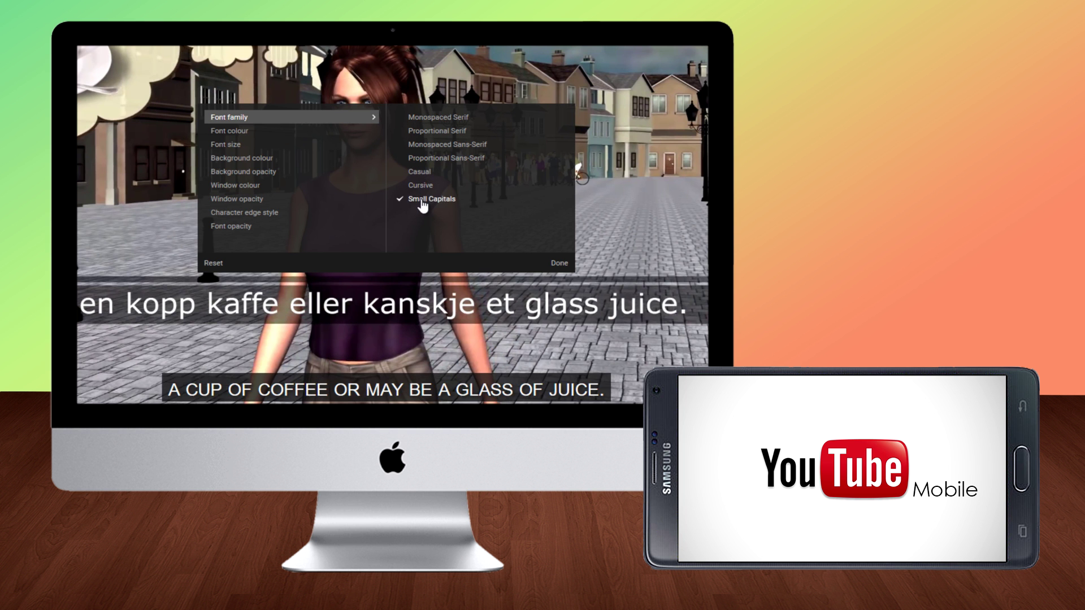
left_click(429, 132)
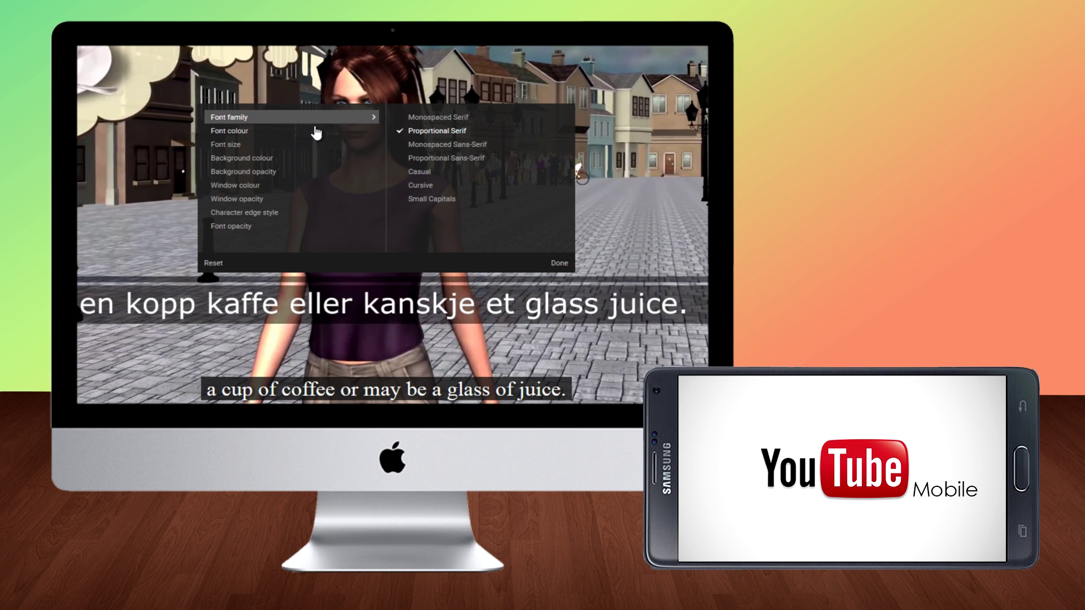
Preview yellow, green, cyan, blue and magenta caption text, keep white, then view size choices
left_click(299, 135)
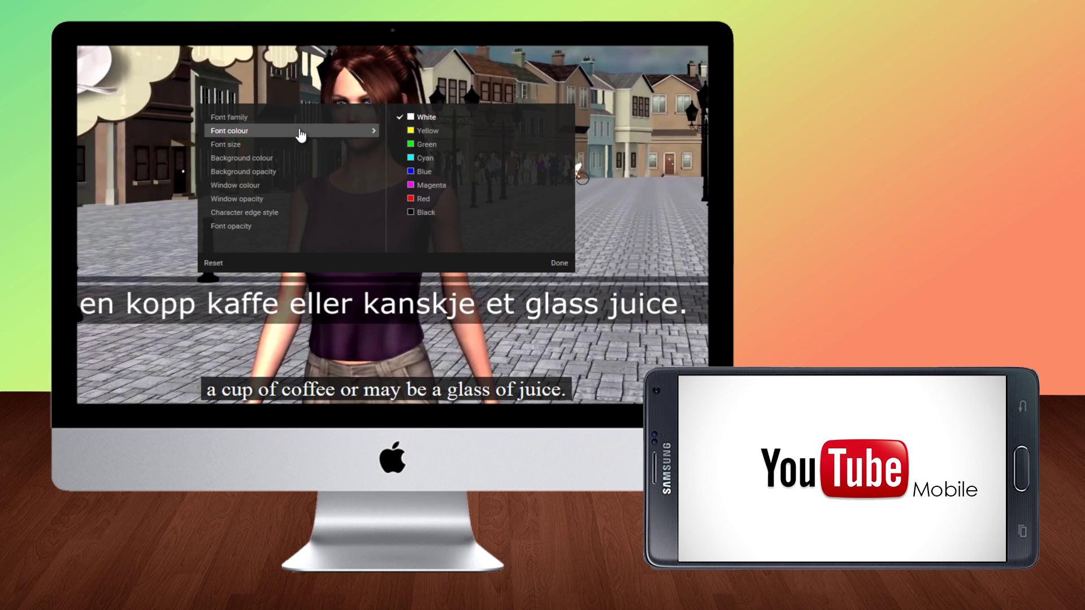
left_click(435, 129)
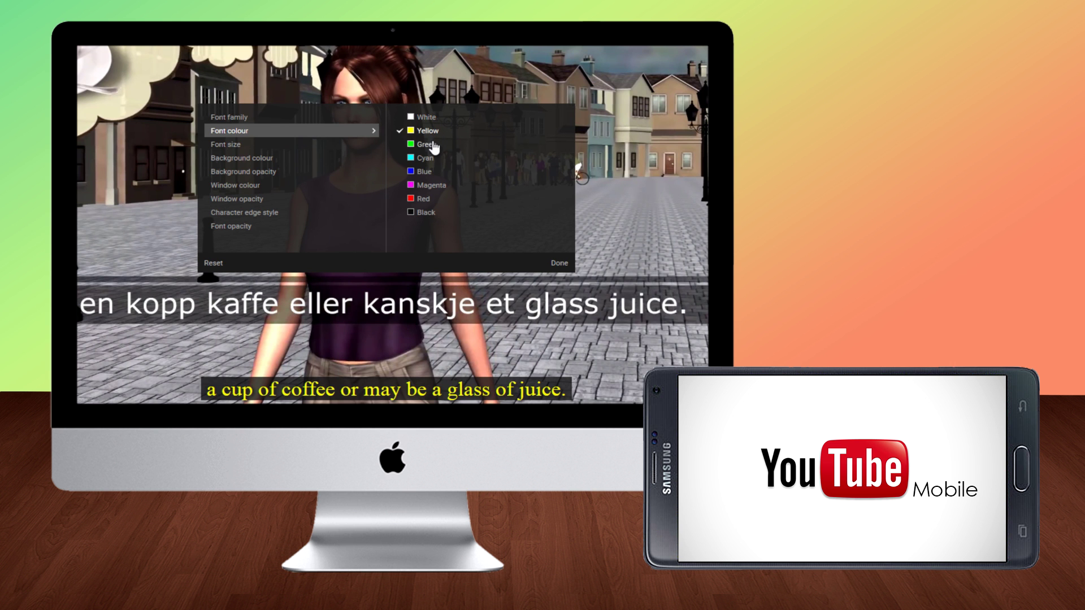
left_click(431, 144)
left_click(426, 158)
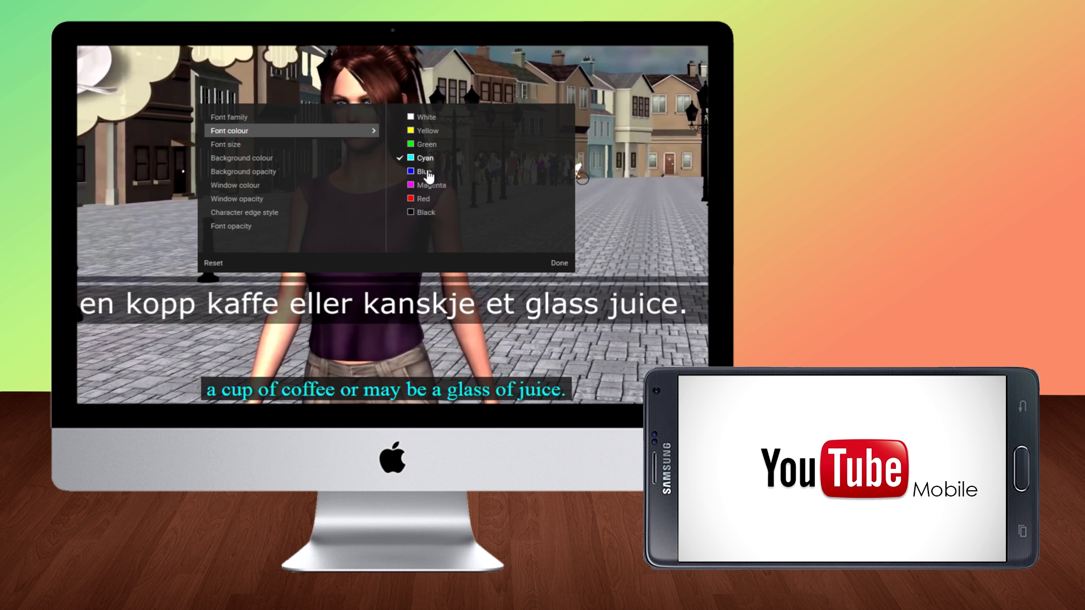
left_click(426, 173)
left_click(430, 185)
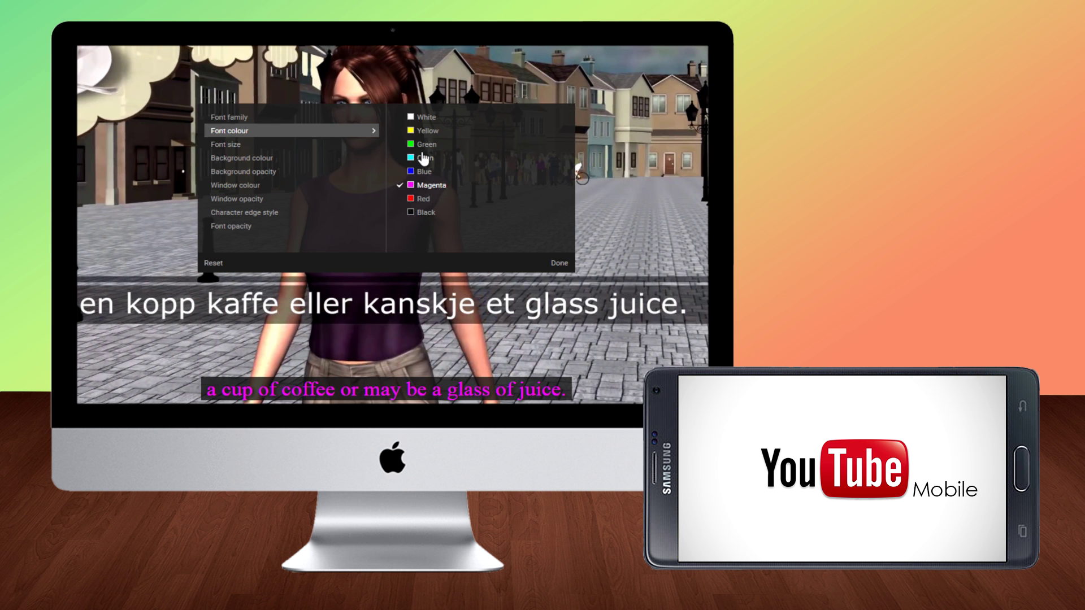
left_click(422, 120)
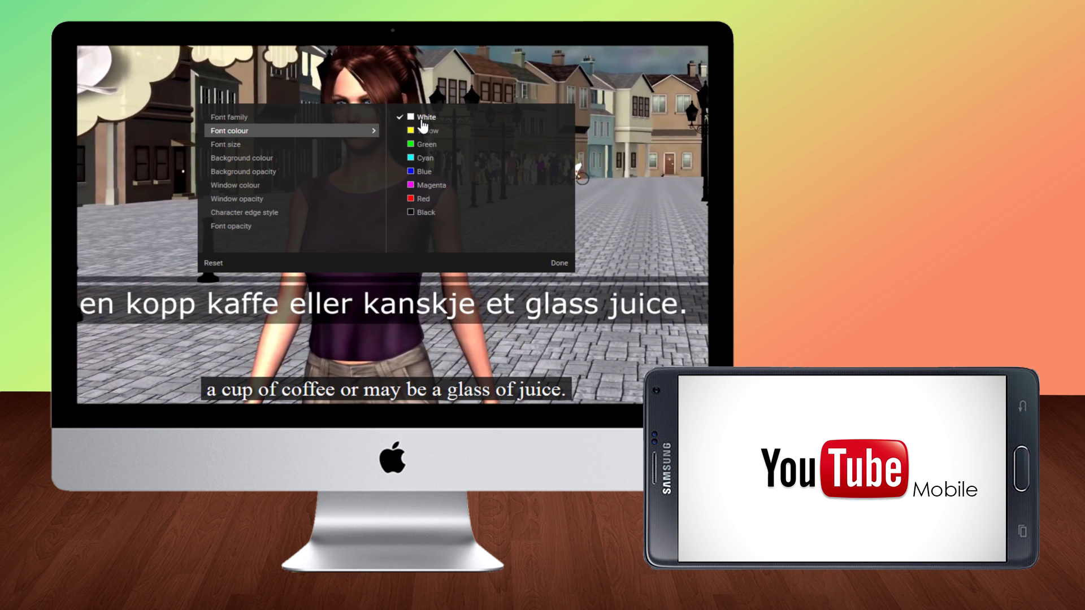
left_click(376, 146)
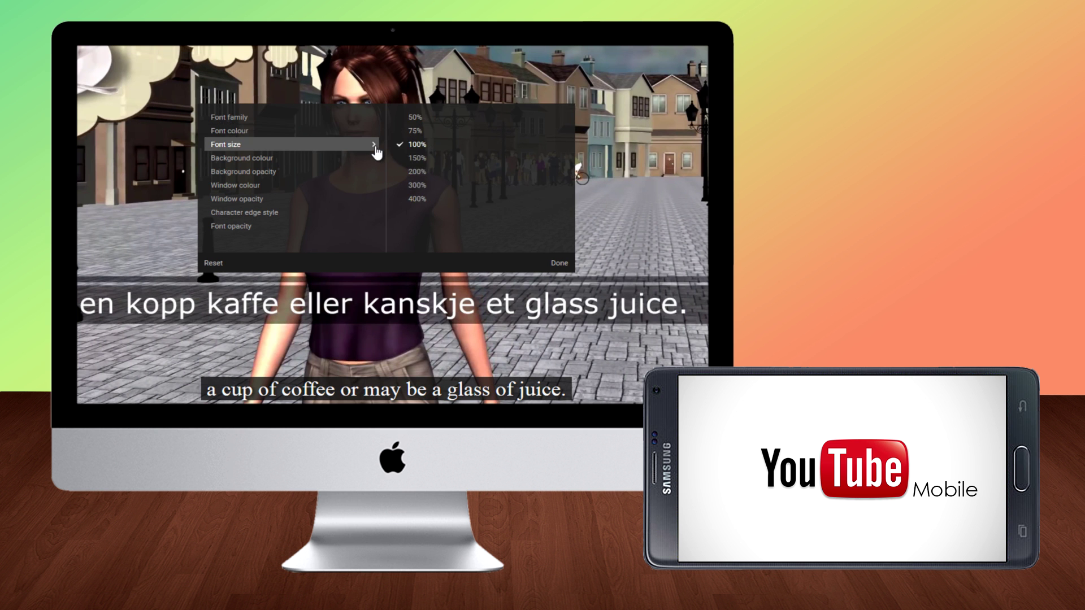
left_click(420, 161)
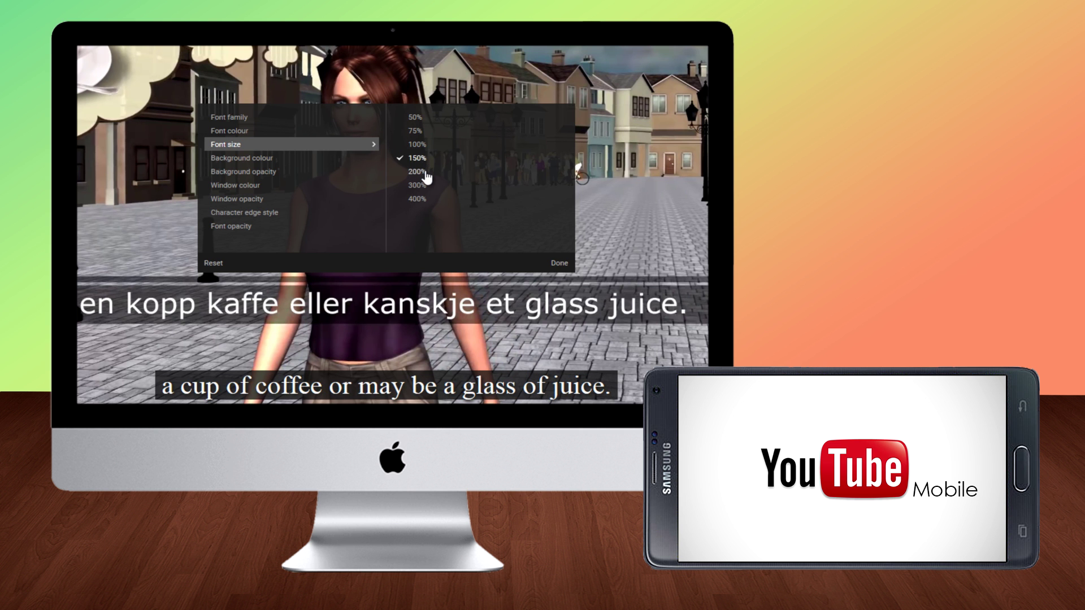
left_click(427, 173)
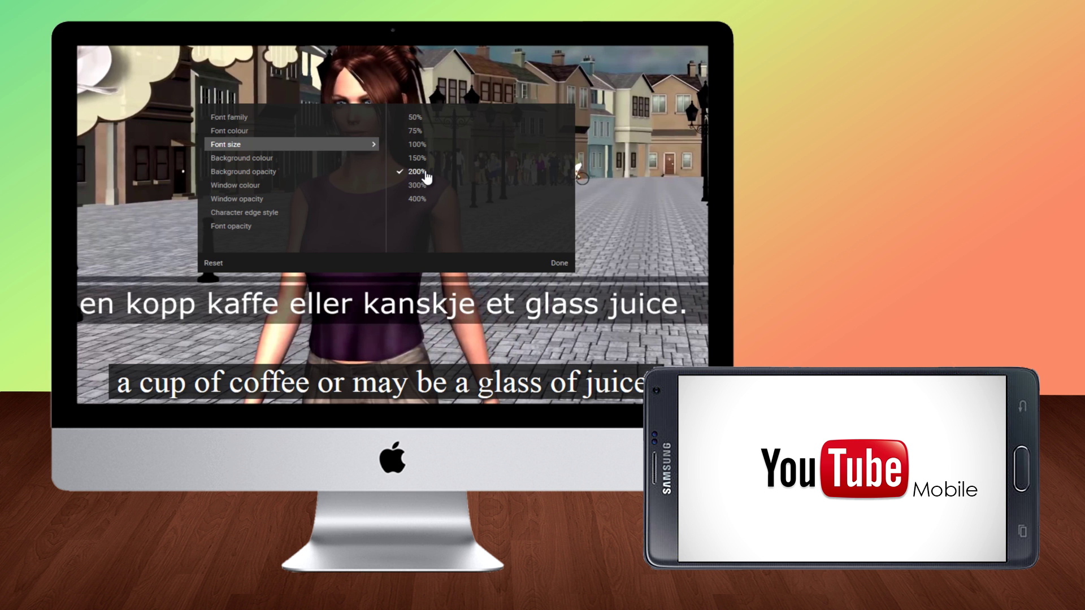
left_click(424, 189)
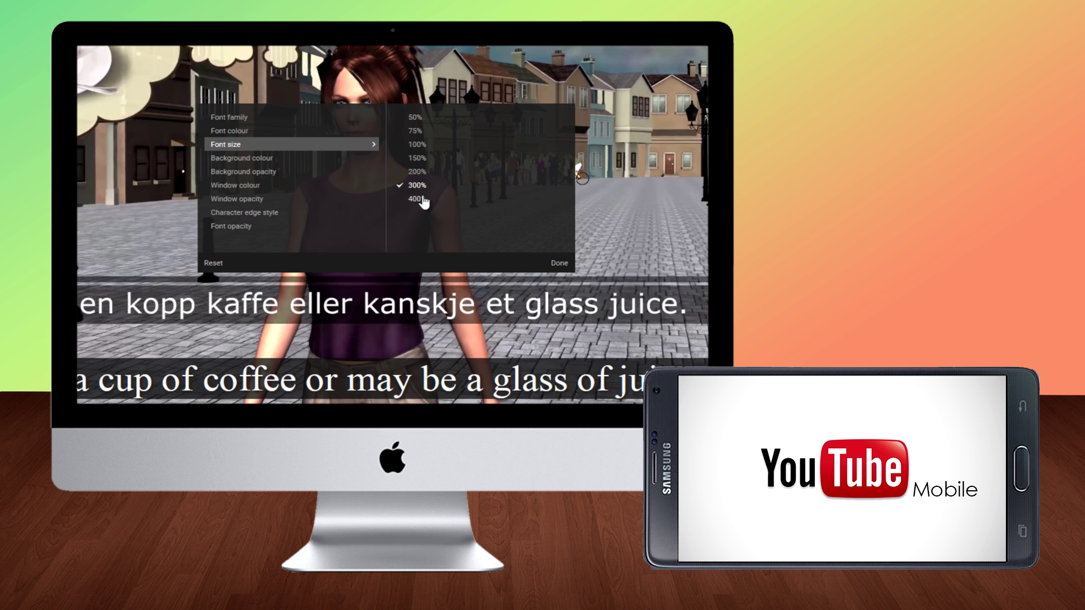
left_click(423, 202)
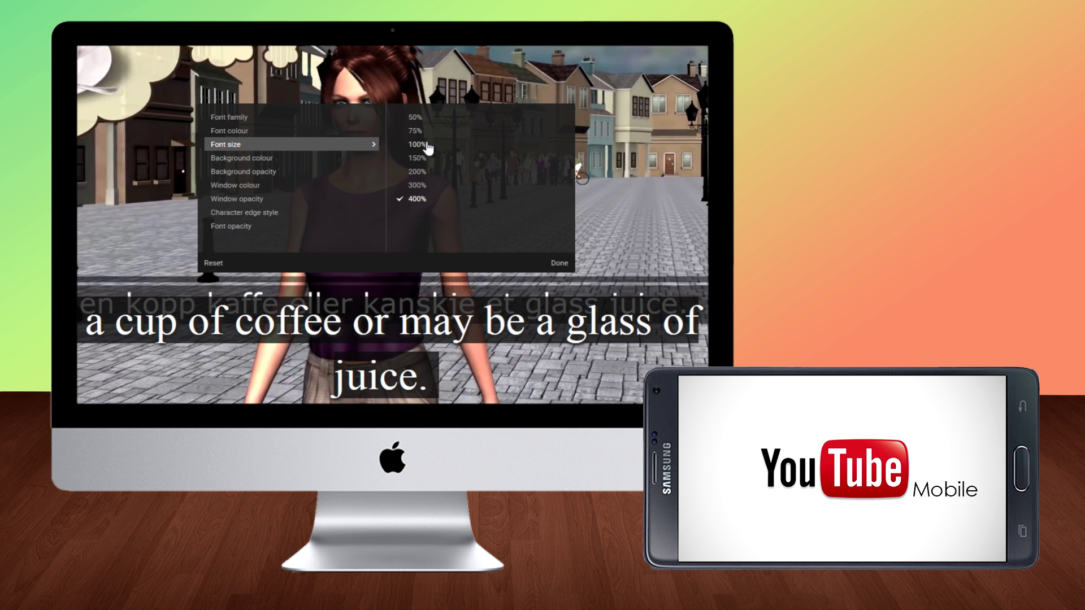
left_click(420, 144)
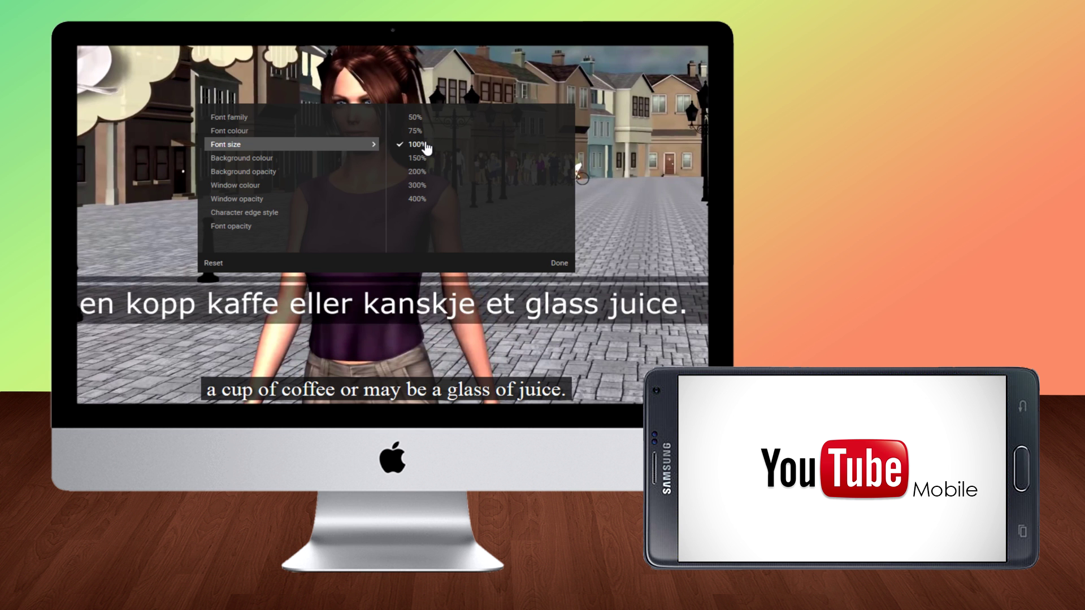
Preview white, yellow and green subtitle backgrounds, then restore black
left_click(360, 160)
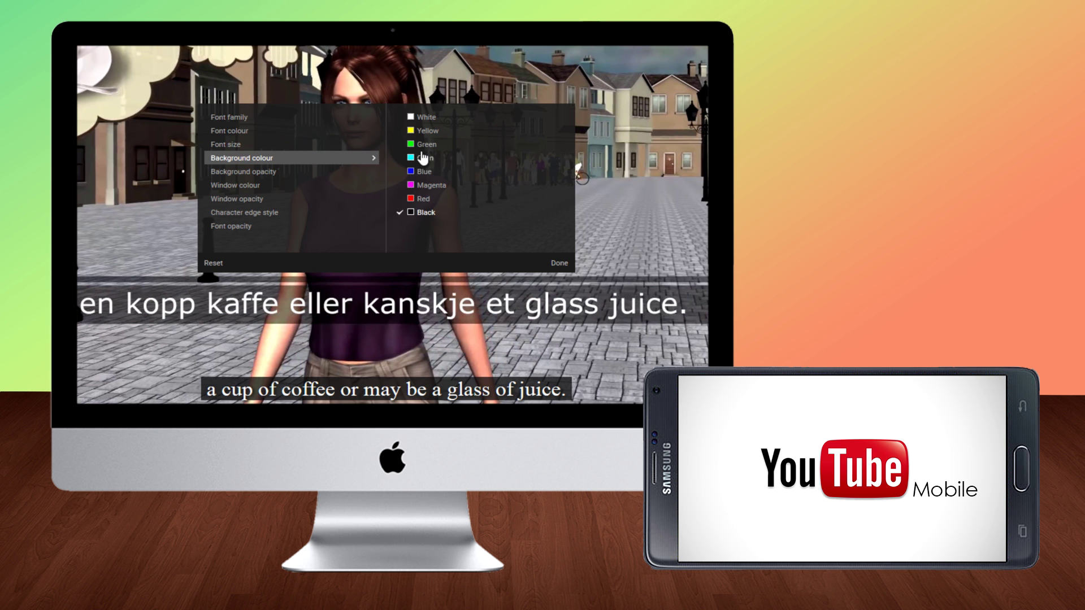
left_click(420, 118)
left_click(422, 132)
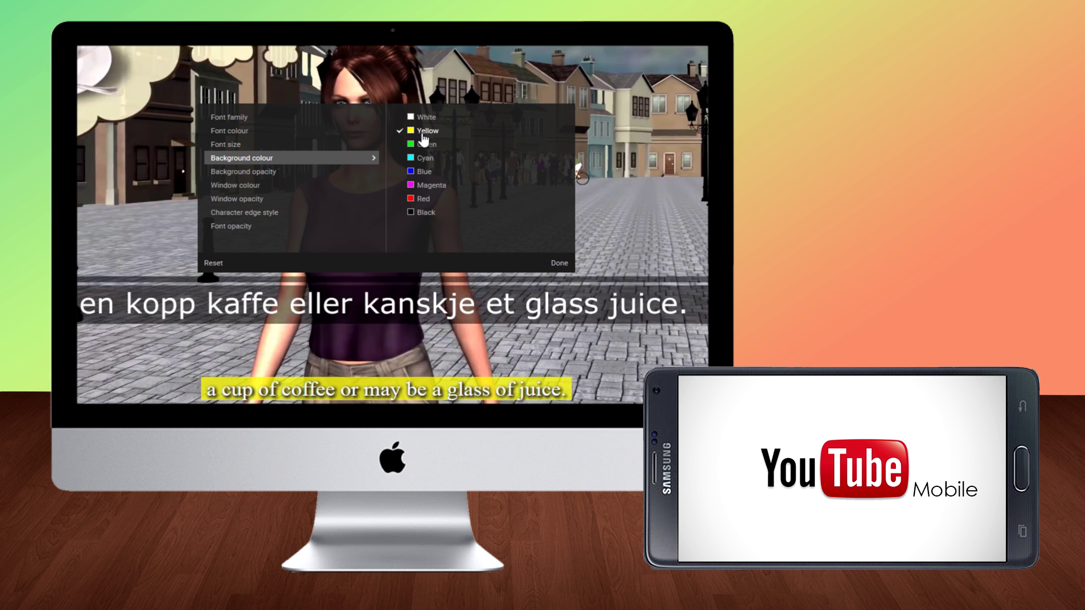
left_click(423, 146)
left_click(422, 213)
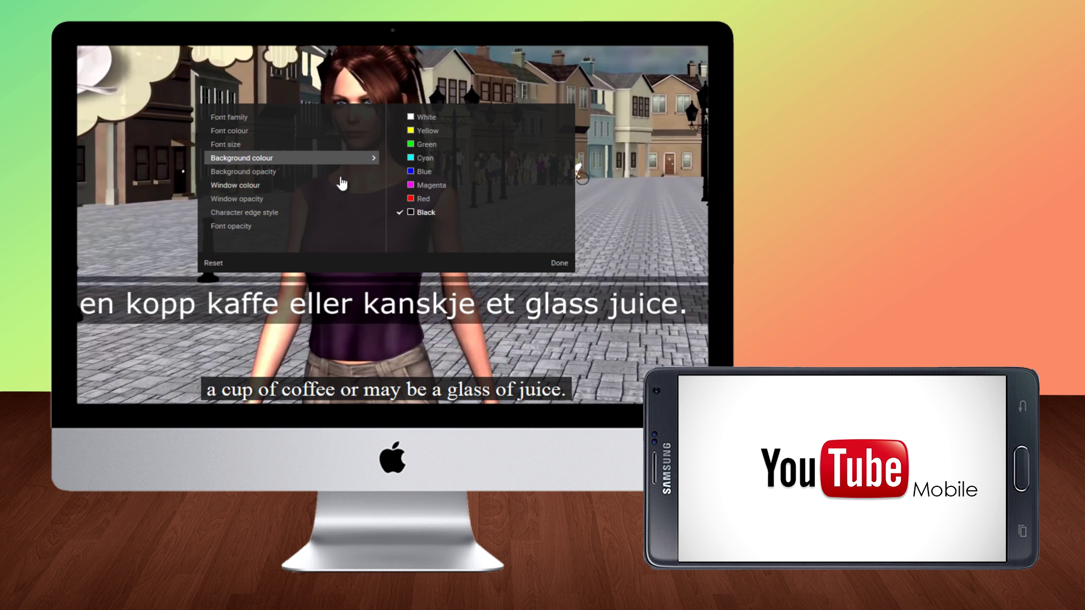
Set subtitle background opacity and font opacity both to 100%
left_click(288, 171)
left_click(413, 119)
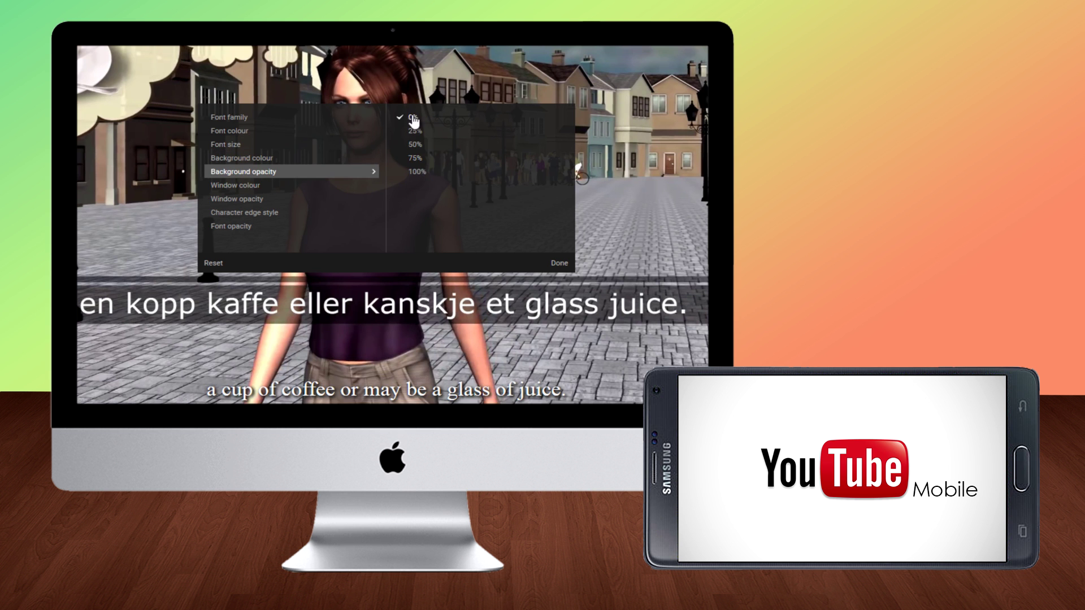
left_click(422, 173)
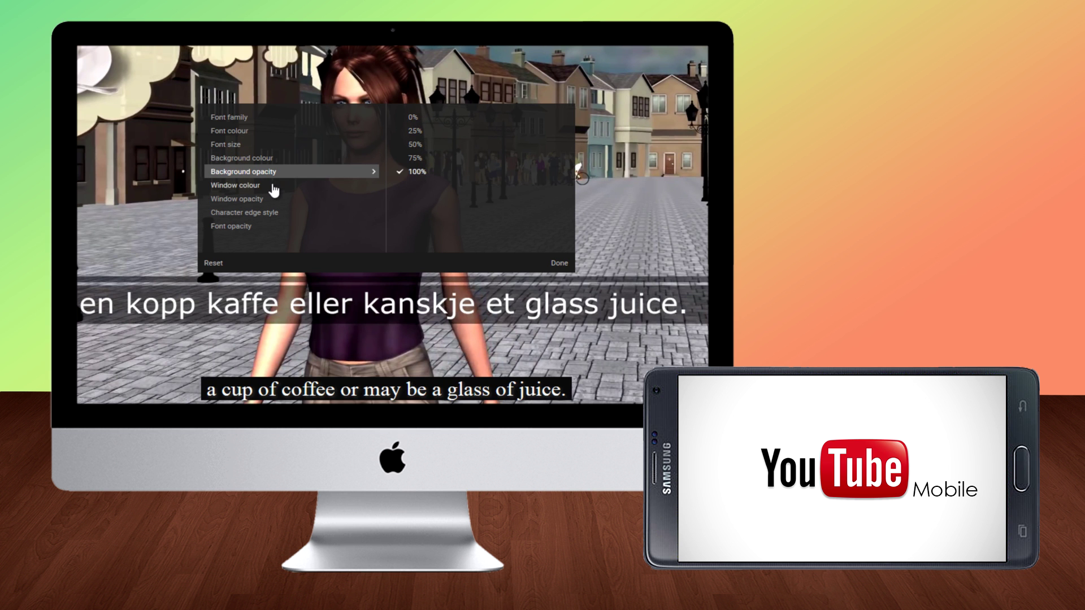
left_click(281, 226)
left_click(420, 126)
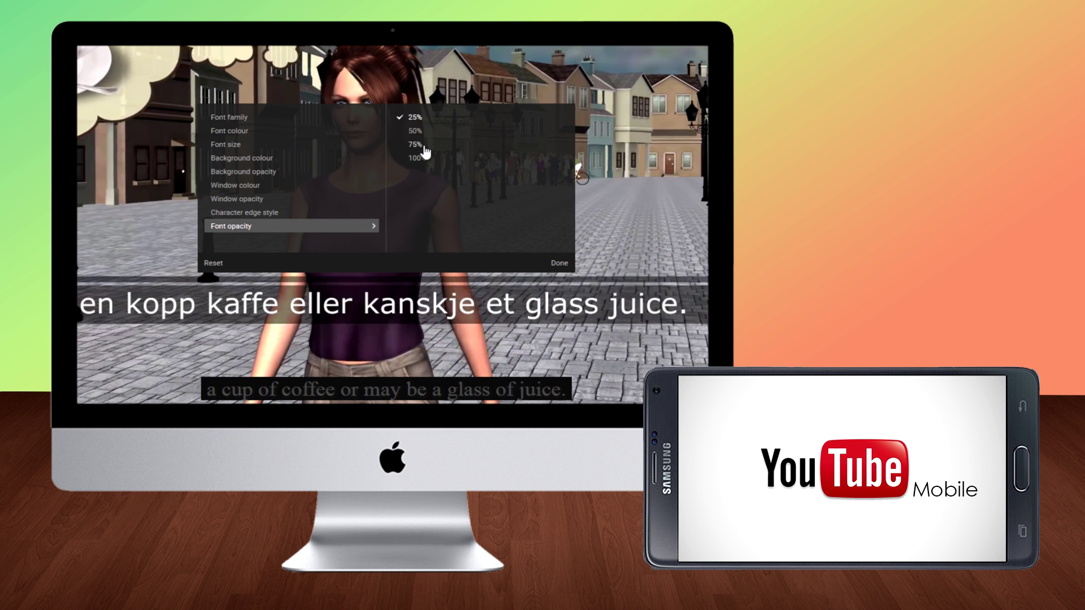
left_click(421, 149)
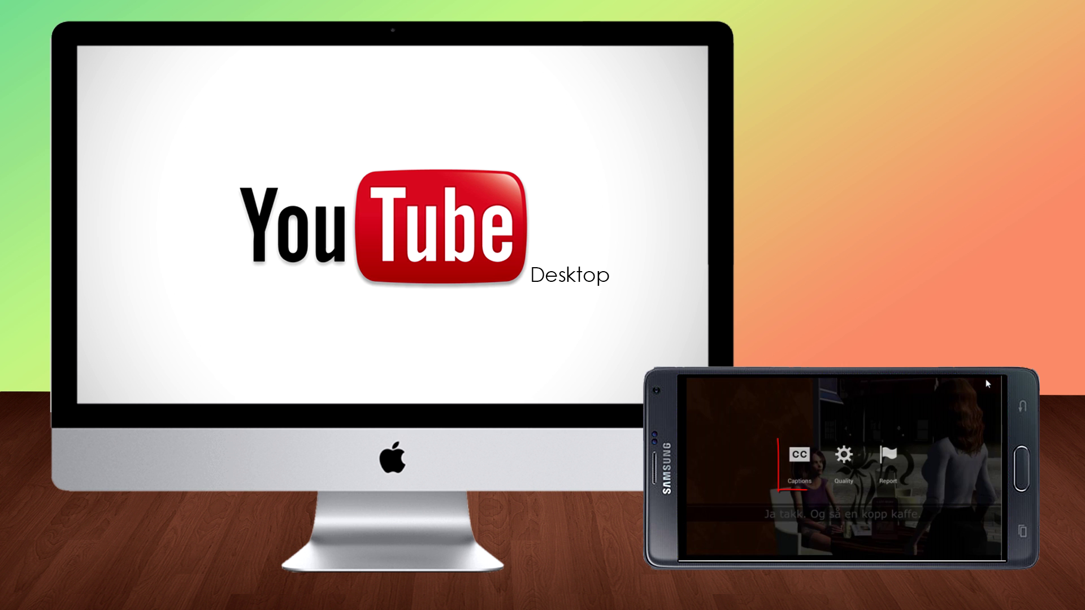
Turn on English (United States) captions in the phone app, then reopen the caption language list
left_click(805, 459)
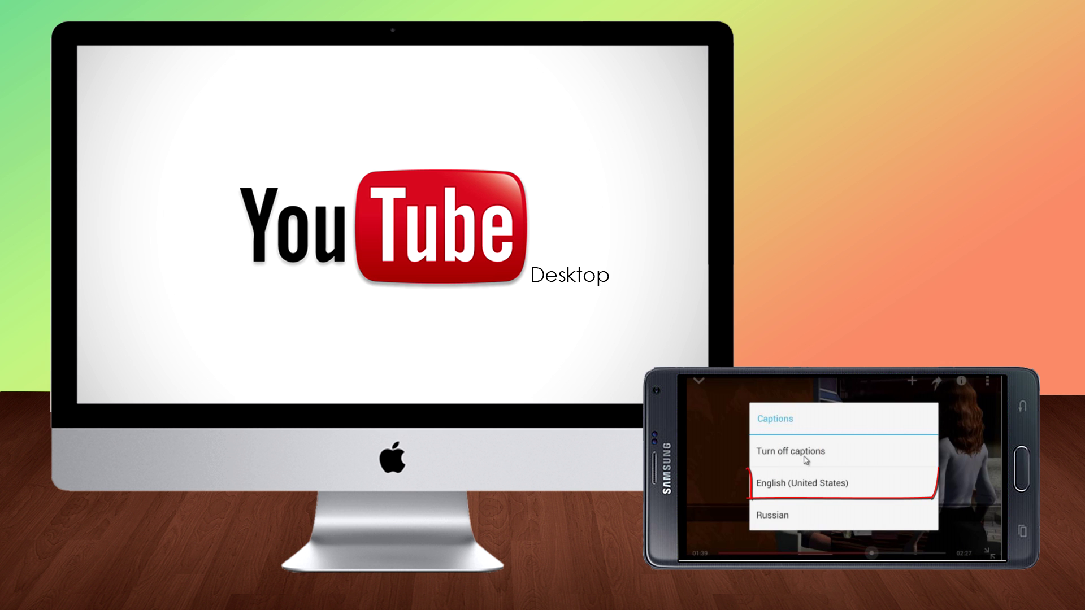
left_click(794, 487)
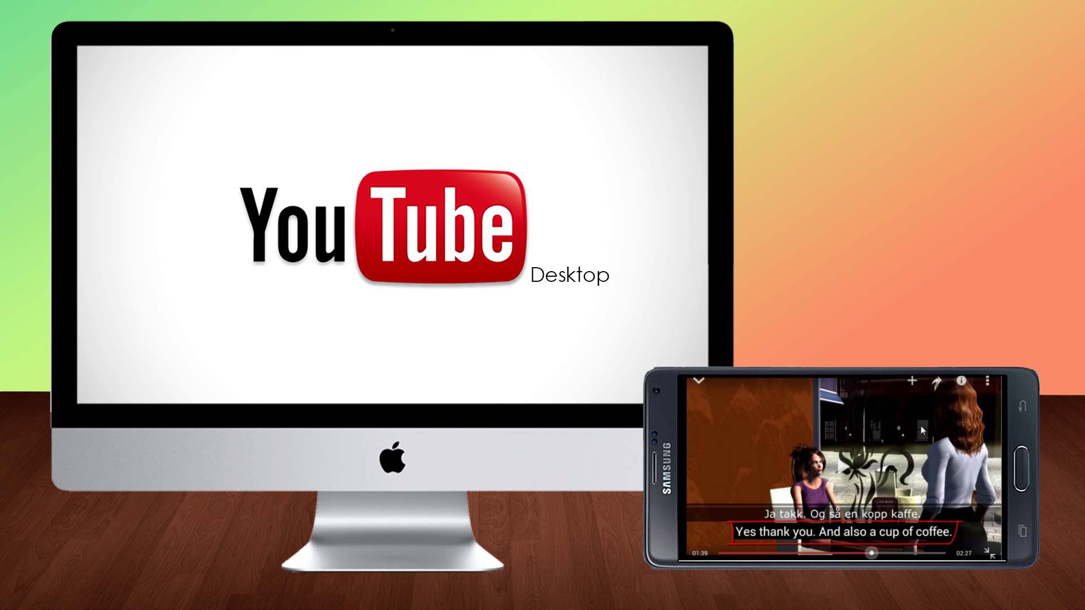
left_click(987, 382)
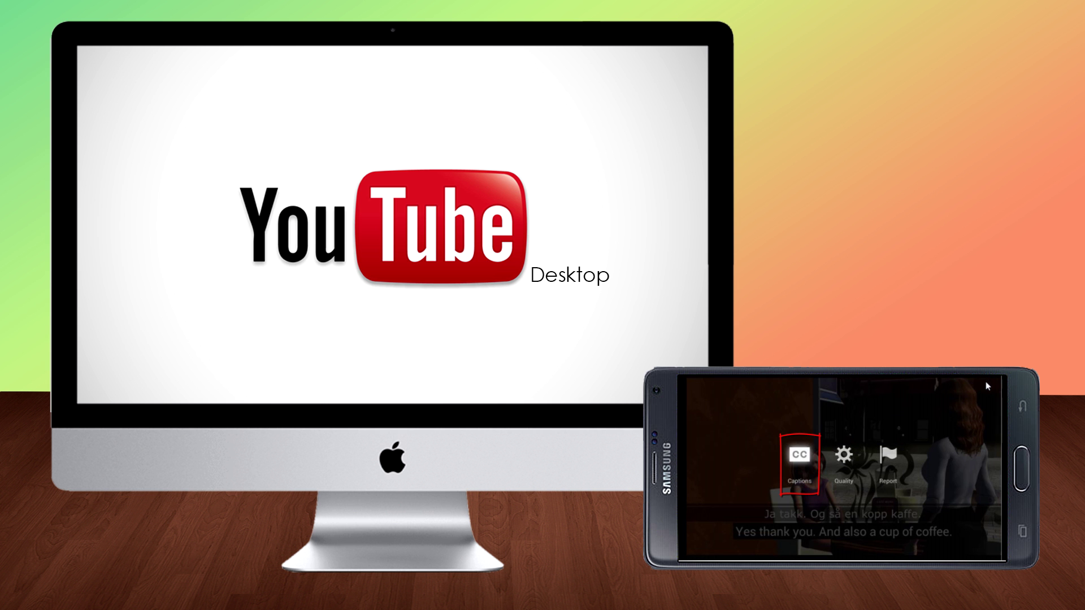
left_click(800, 458)
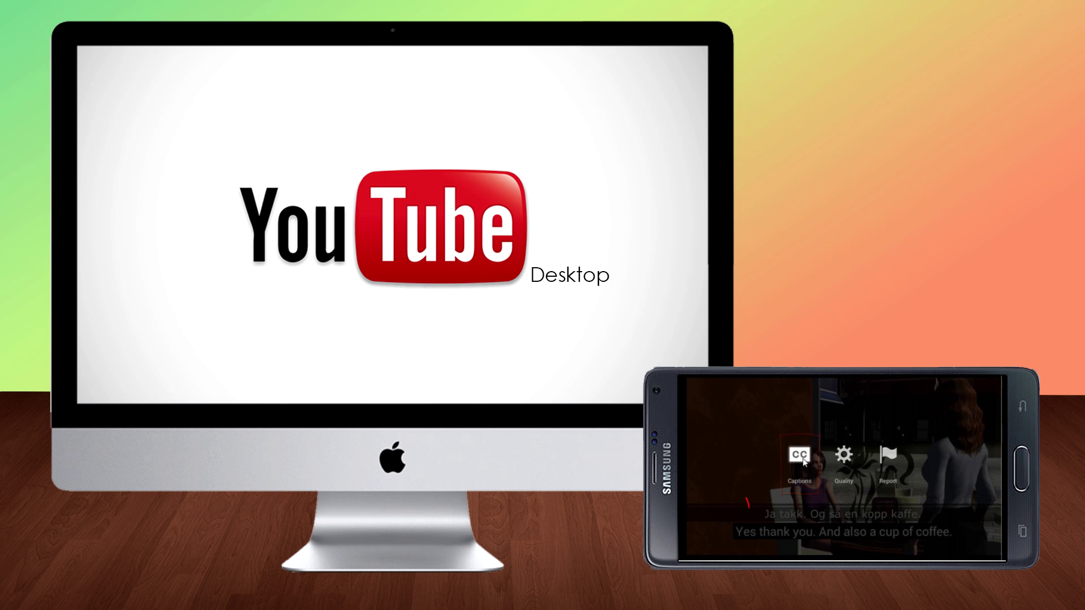